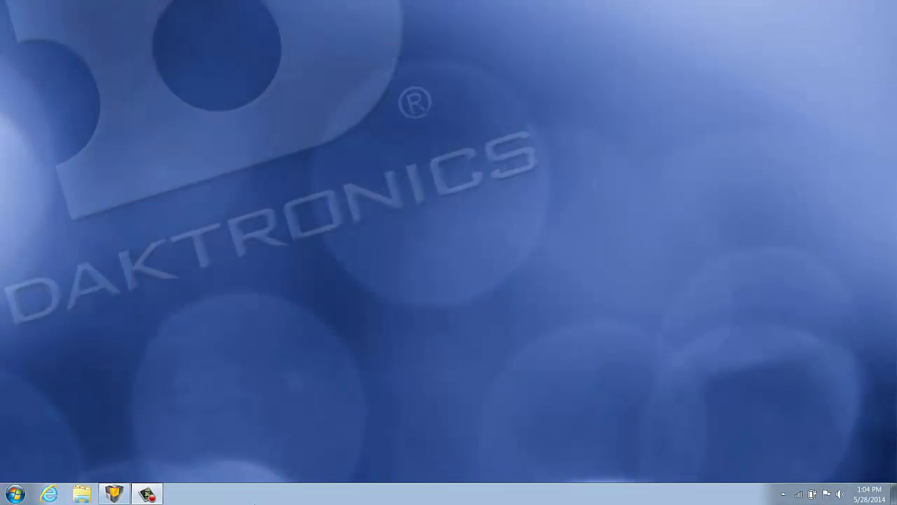
# Step: Bring up the running Display Studio window from the taskbar so it can be closed
pyautogui.click(110, 495)
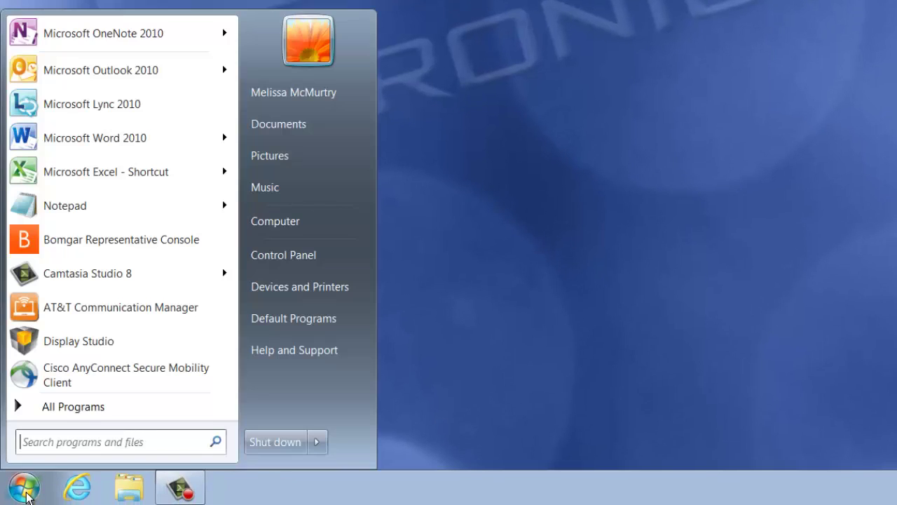
# Step: Launch Nucleus Database Utility from All Programs > Daktronics > Utilities
pyautogui.click(67, 407)
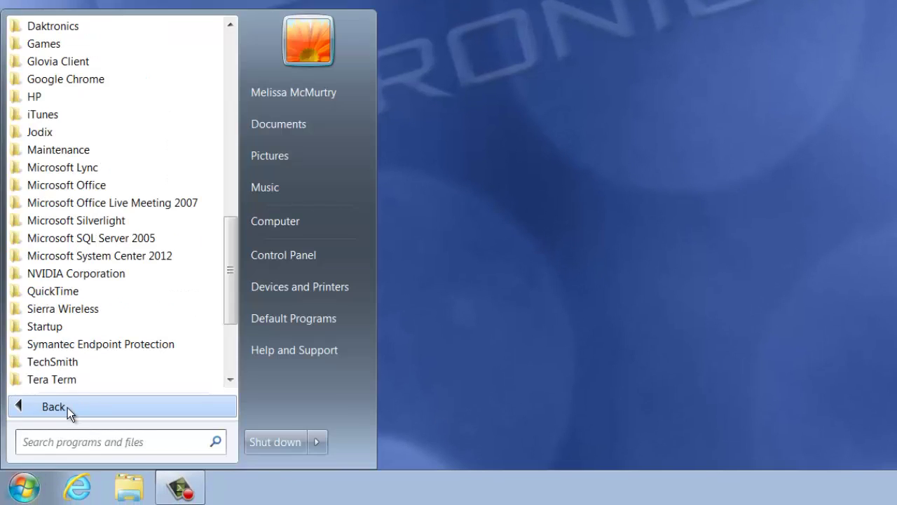
pyautogui.click(84, 30)
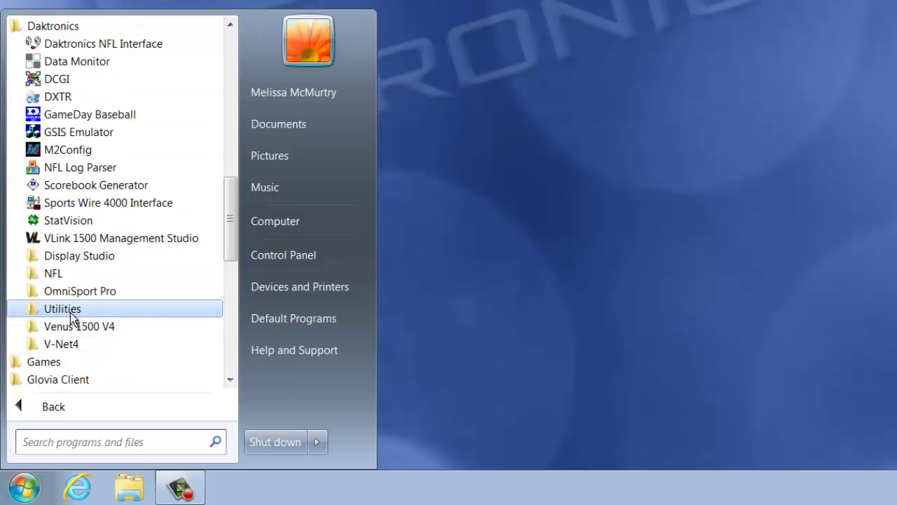
pyautogui.click(67, 309)
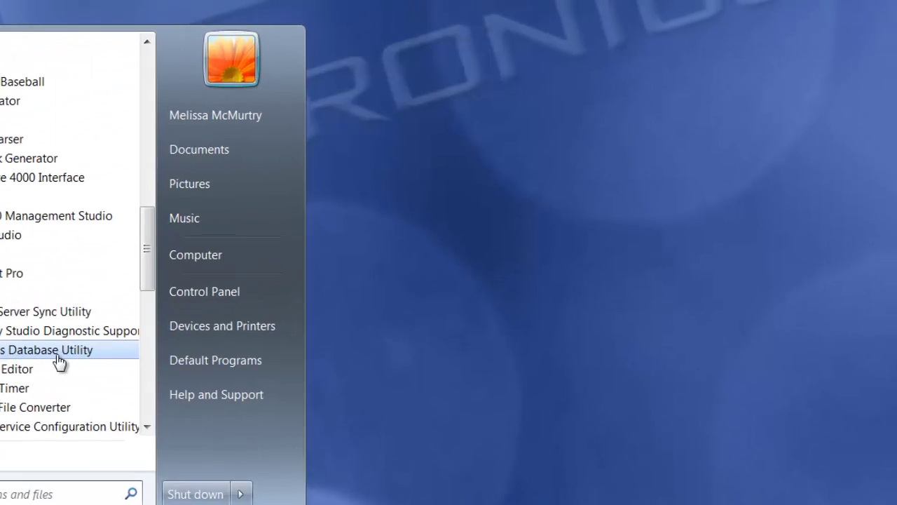
pyautogui.click(148, 314)
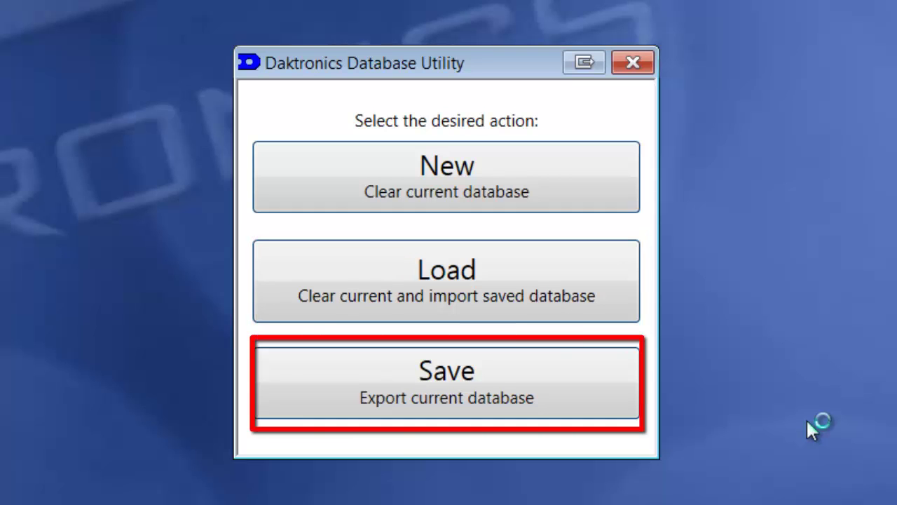
# Step: Export the current database as backup file 052814 into the OSDisk (C:) Tools folder
pyautogui.click(560, 391)
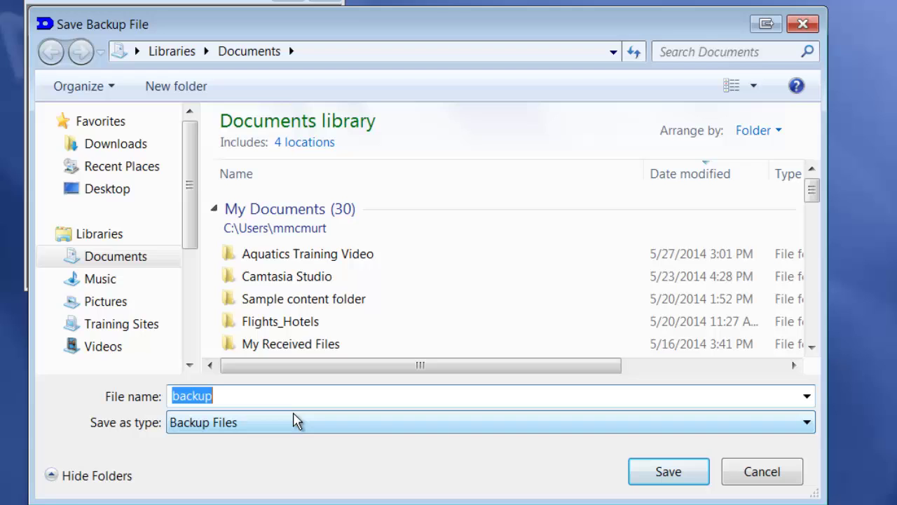
pyautogui.moveTo(191, 240); pyautogui.dragTo(138, 262)
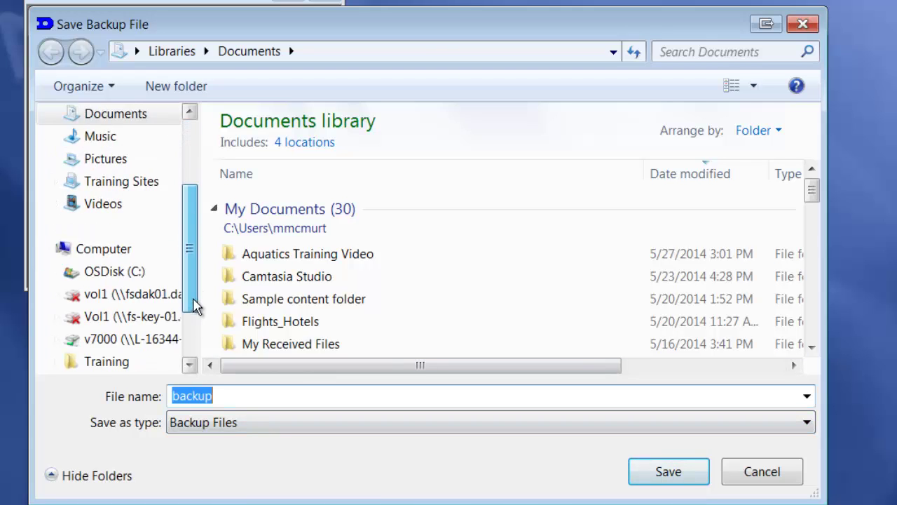
pyautogui.click(137, 317)
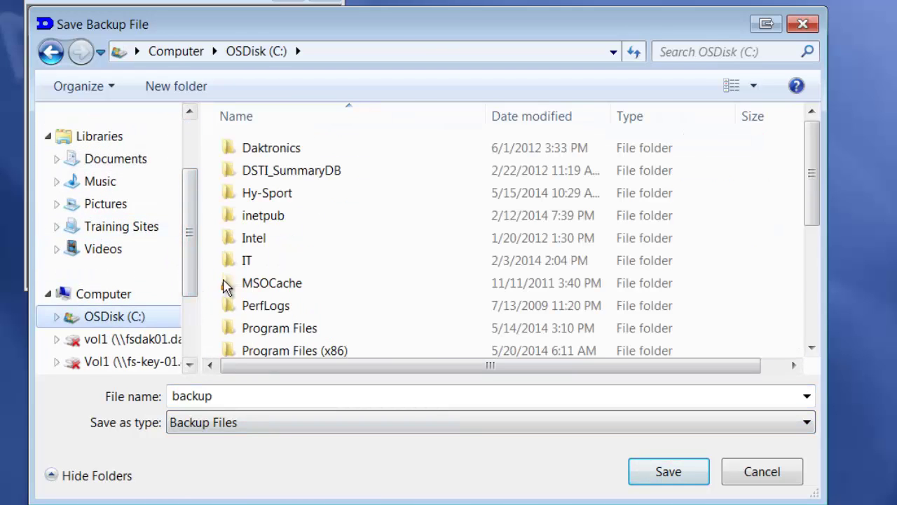
pyautogui.click(280, 327)
pyautogui.scroll(-2, 283, 326)
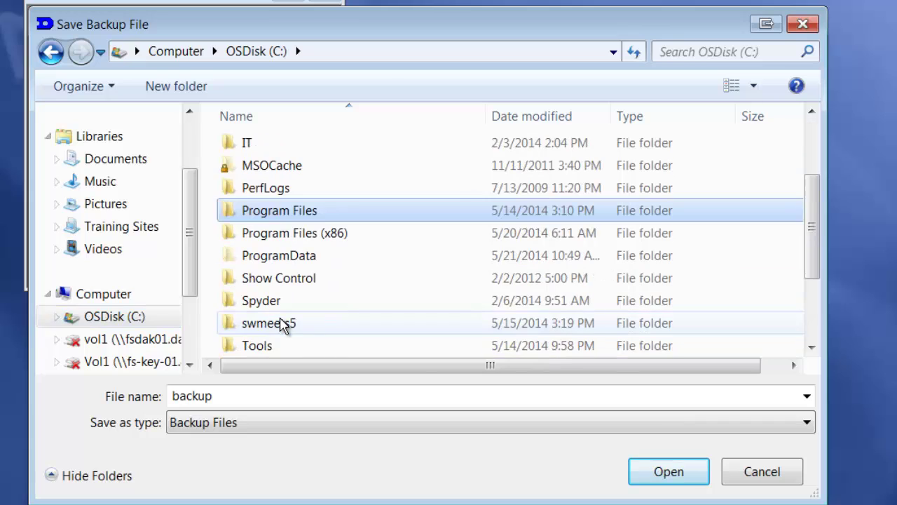
pyautogui.doubleClick(275, 345)
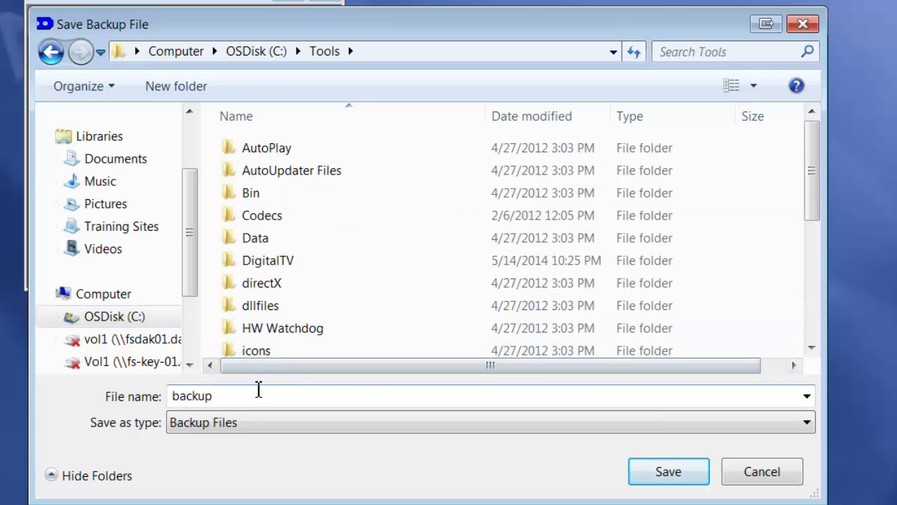
pyautogui.click(253, 396)
pyautogui.write('0528')
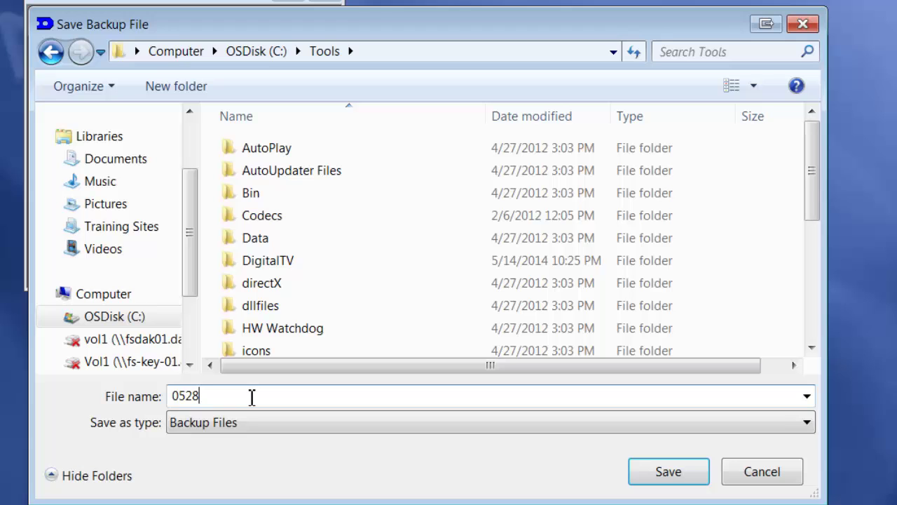
pyautogui.write('14')
pyautogui.click(659, 475)
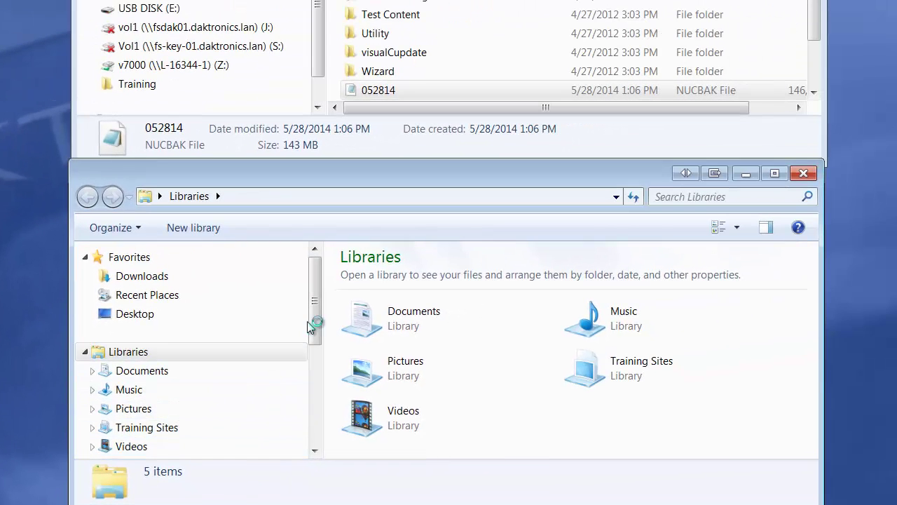
# Step: Copy 052814 from Tools into the Show Control Backups folder on v7000 (Z:)
pyautogui.moveTo(311, 322); pyautogui.dragTo(310, 372)
pyautogui.click(305, 382)
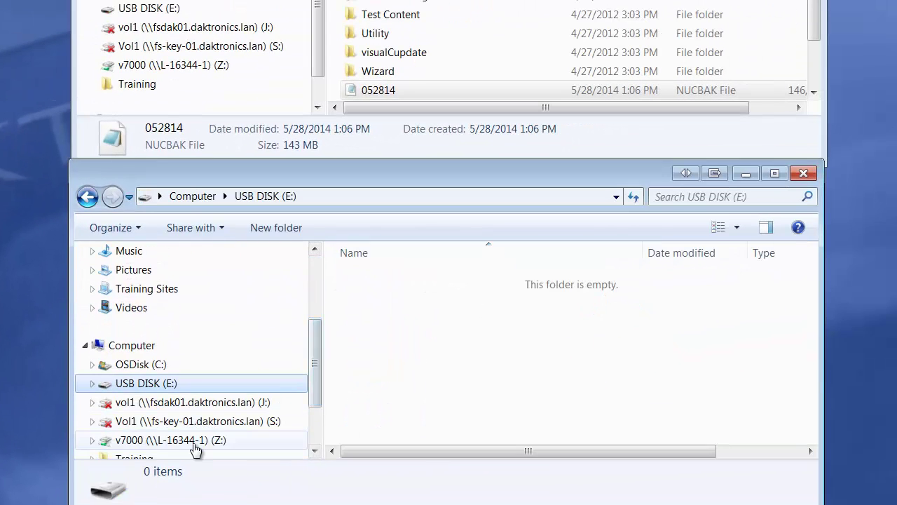
pyautogui.click(195, 447)
pyautogui.click(379, 411)
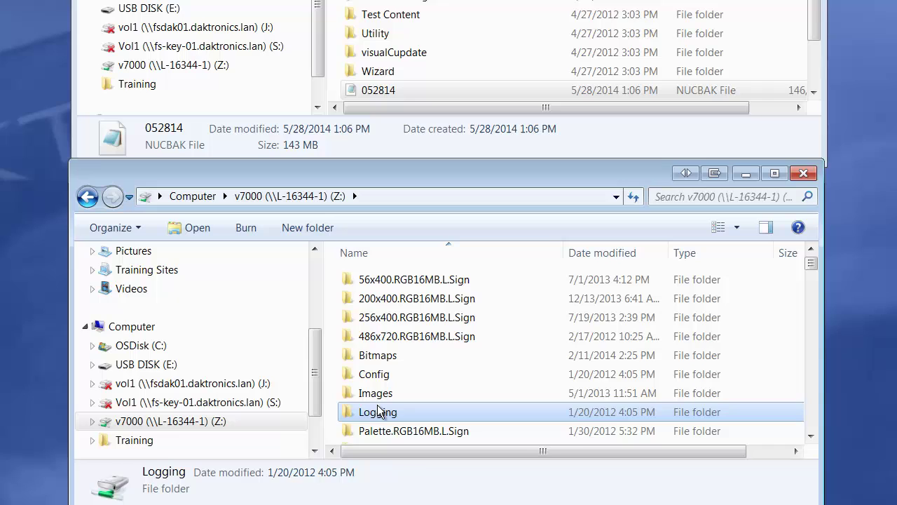
pyautogui.scroll(-5, 382, 379)
pyautogui.doubleClick(397, 278)
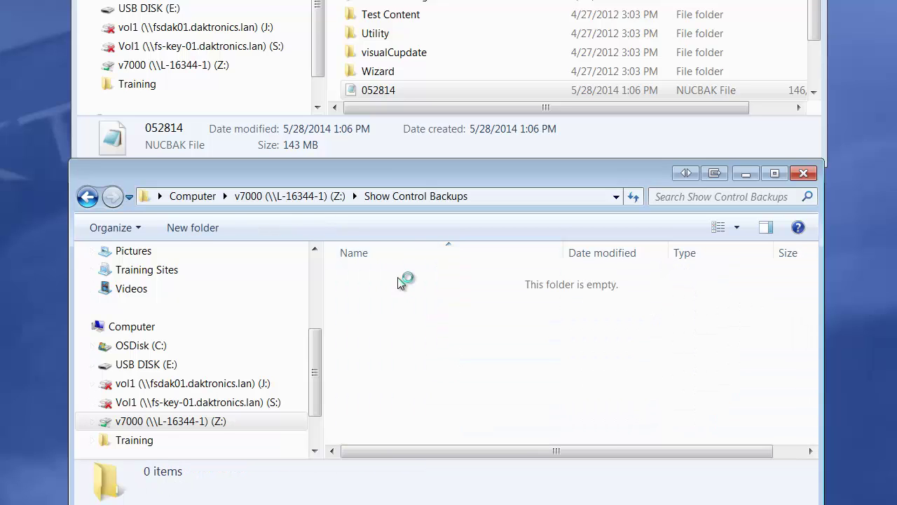
pyautogui.moveTo(372, 90); pyautogui.dragTo(405, 320)
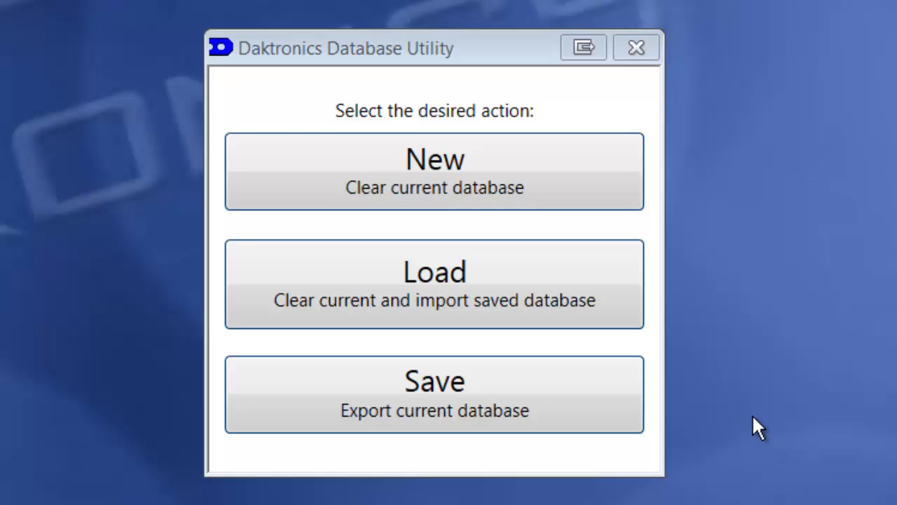
# Step: Choose Load to clear the current database and import a saved one
pyautogui.click(585, 306)
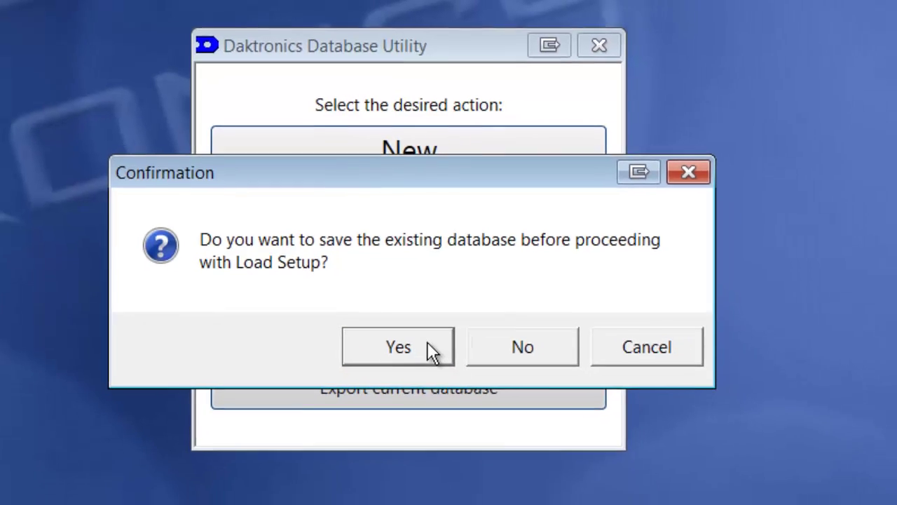
pyautogui.click(464, 370)
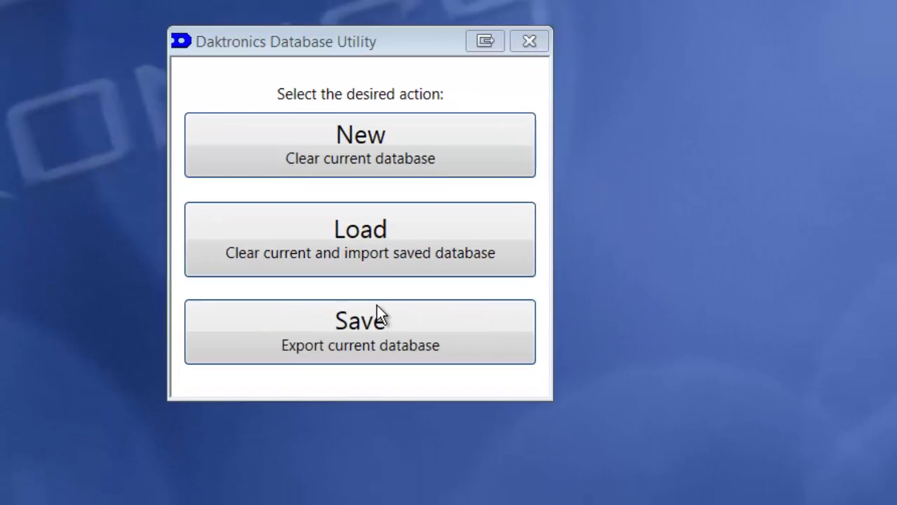
pyautogui.click(377, 306)
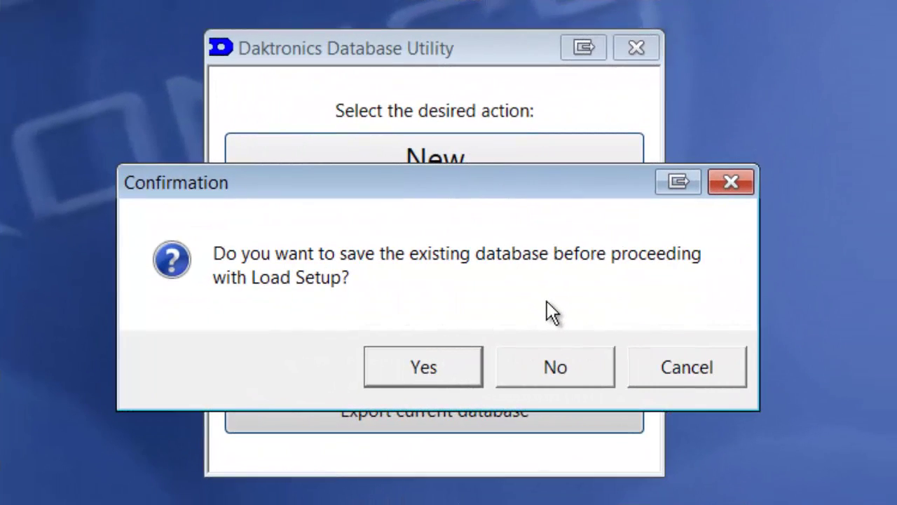
# Step: Answer No to saving the existing database before loading
pyautogui.click(573, 360)
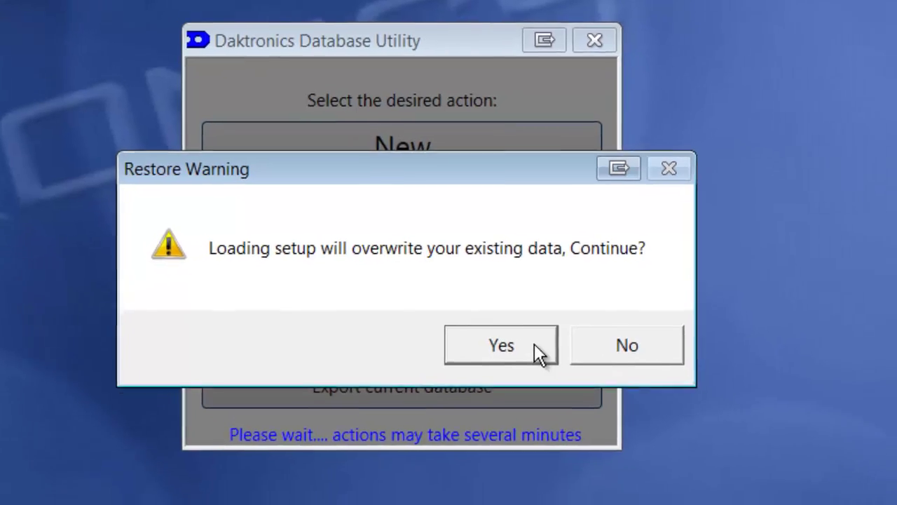
# Step: Accept the overwrite warning and open backup 052814 from the C:\Tools folder
pyautogui.click(560, 372)
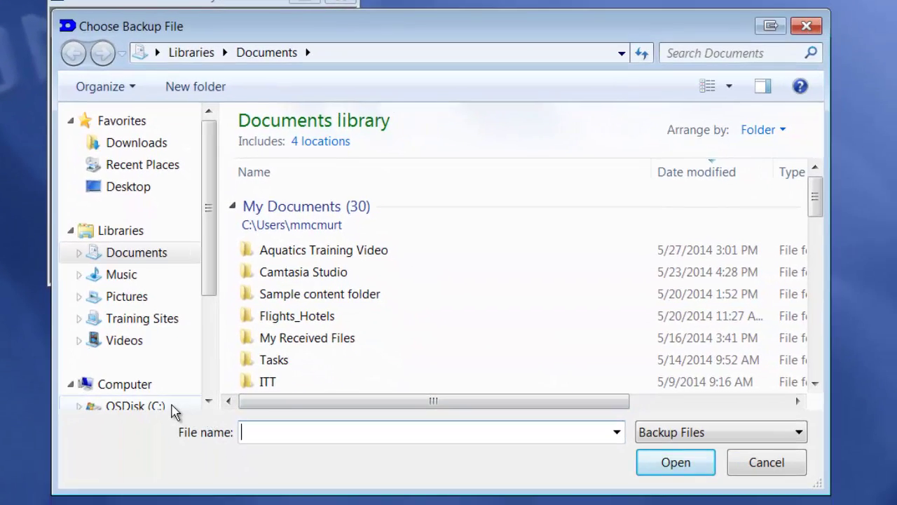
pyautogui.click(172, 409)
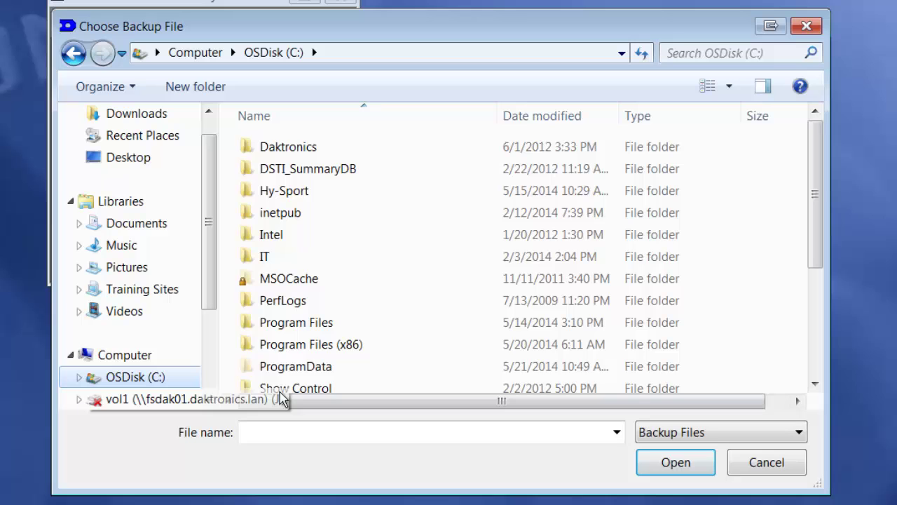
pyautogui.click(335, 350)
pyautogui.scroll(-1, 311, 361)
pyautogui.scroll(-1, 308, 357)
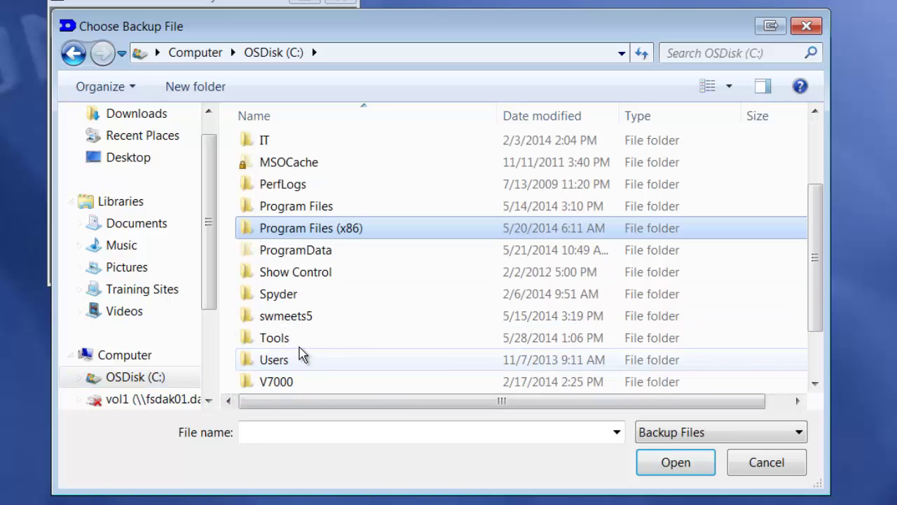
pyautogui.doubleClick(301, 341)
pyautogui.scroll(-2, 300, 361)
pyautogui.scroll(-1, 298, 364)
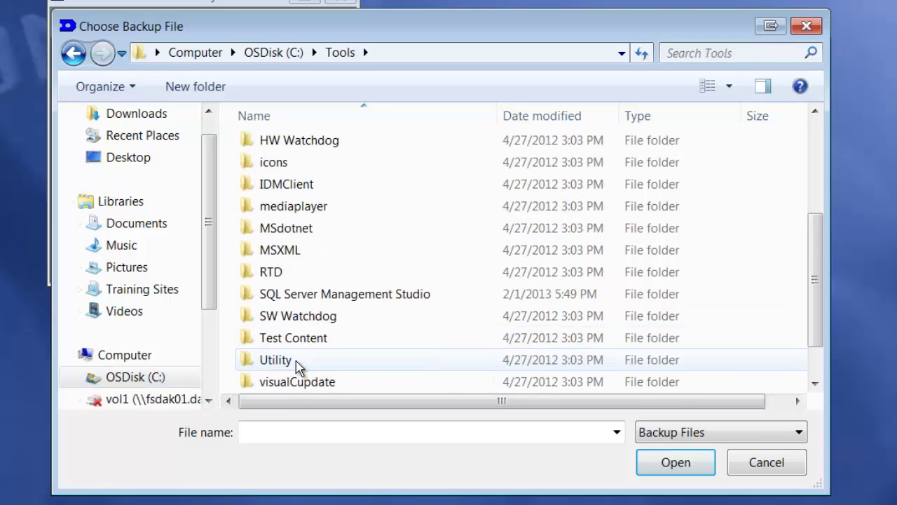
pyautogui.scroll(-1, 297, 367)
pyautogui.click(287, 387)
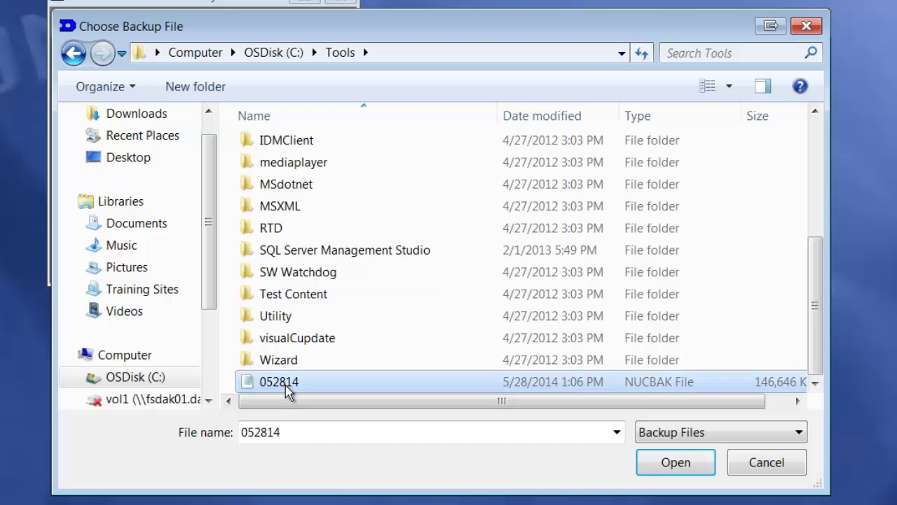
pyautogui.click(665, 470)
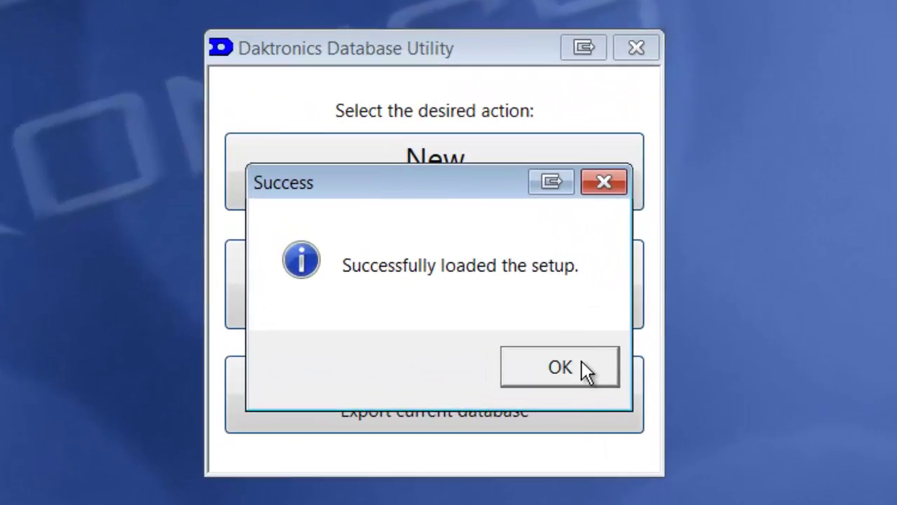
# Step: Dismiss the 'Successfully loaded the setup' message with OK once loading finishes
pyautogui.click(581, 361)
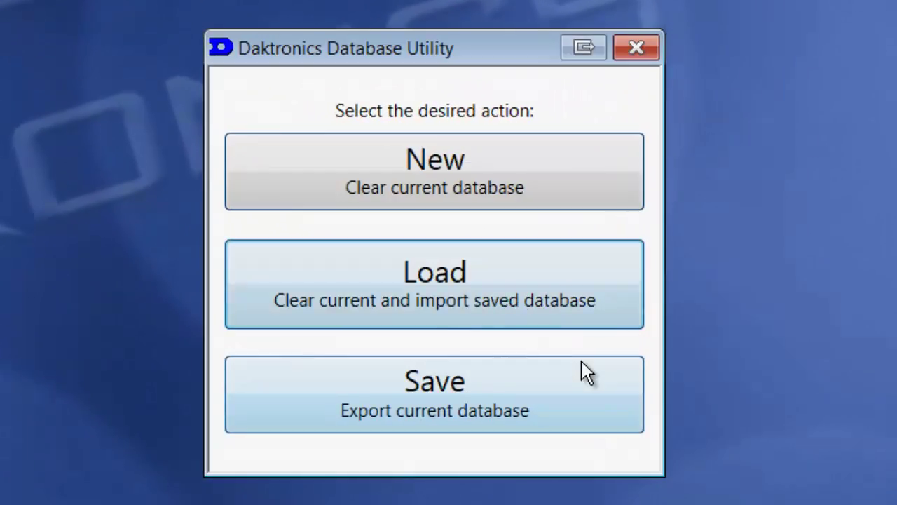